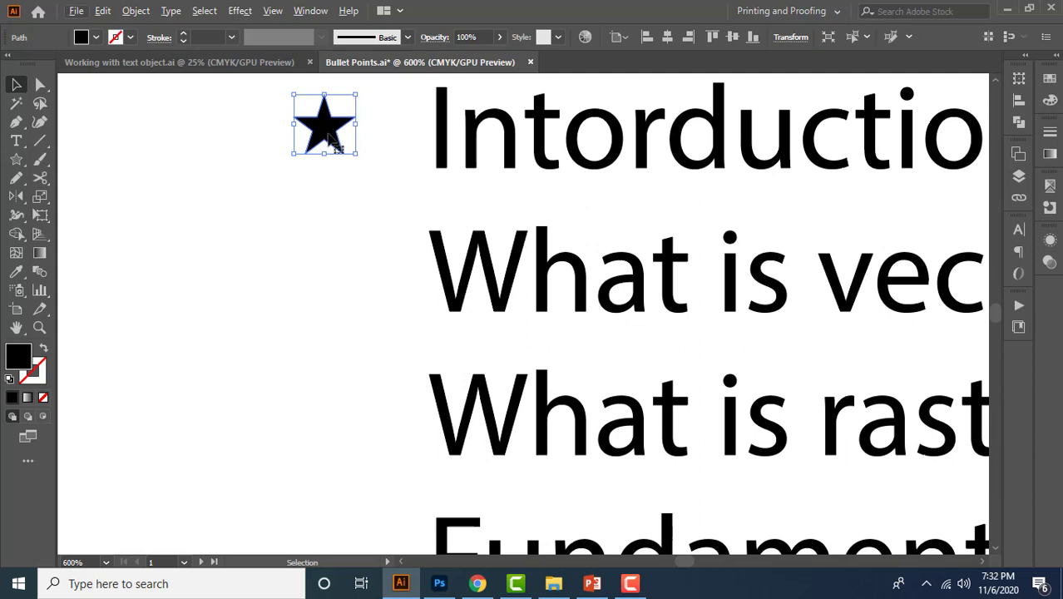
Duplicate the star bullet straight down to place one beside each of the remaining four lines of the custom shapes list.
drag(327, 197, 281, 178)
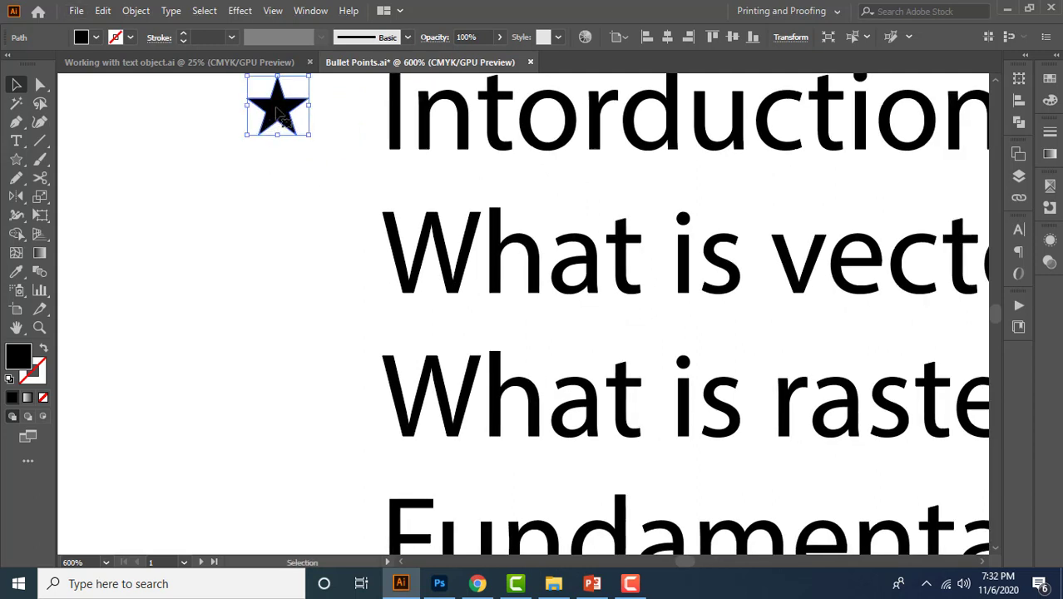
drag(277, 110, 287, 249)
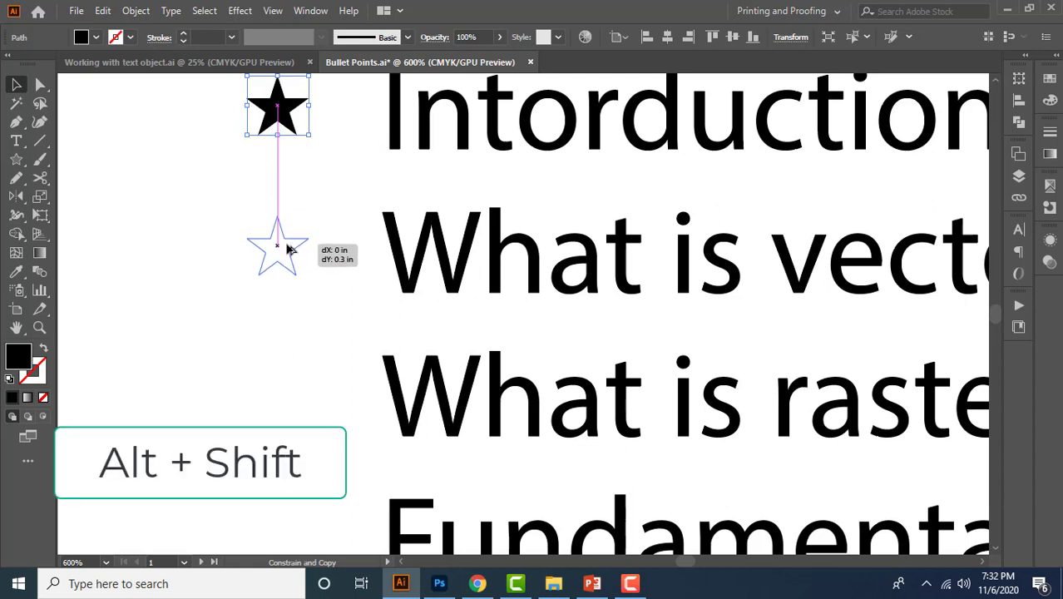
drag(287, 247, 286, 248)
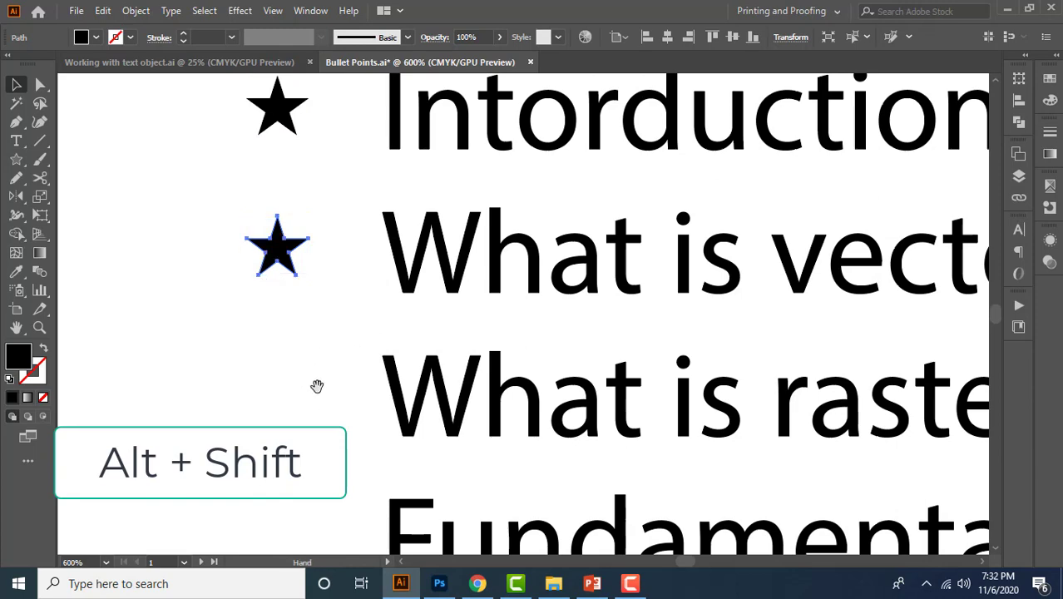
scroll(316, 384, down, 3)
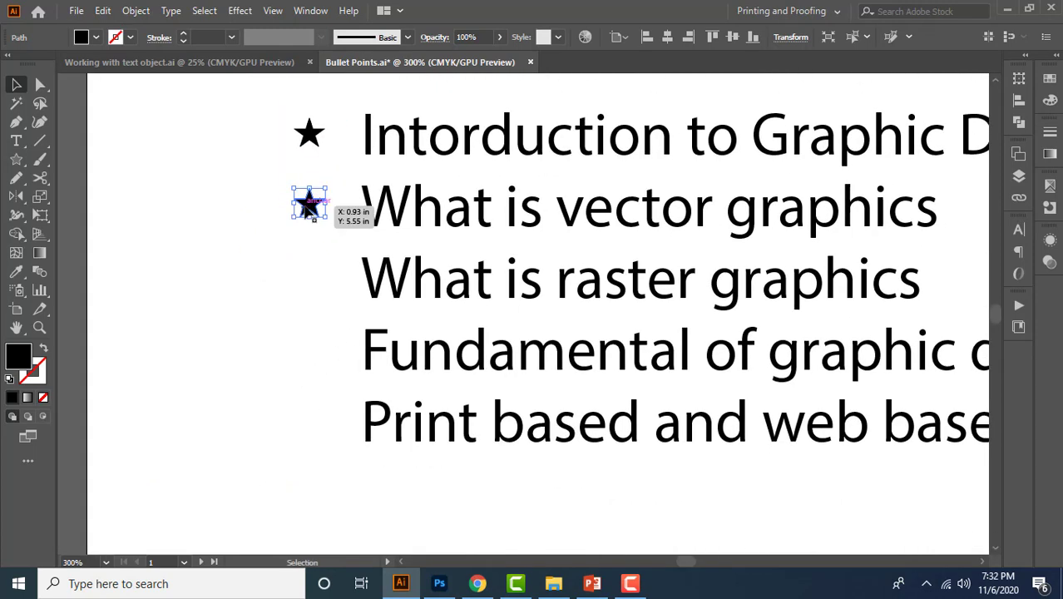
drag(309, 206, 311, 424)
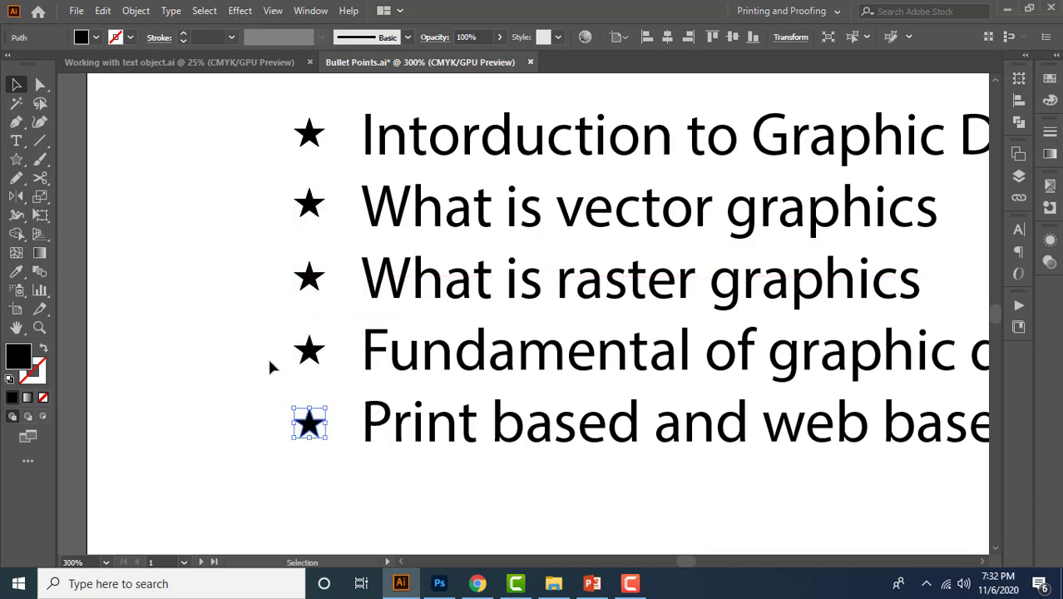
click(272, 364)
Review the star bullet list and the check mark list above it on the first artboard.
scroll(359, 283, down, 2)
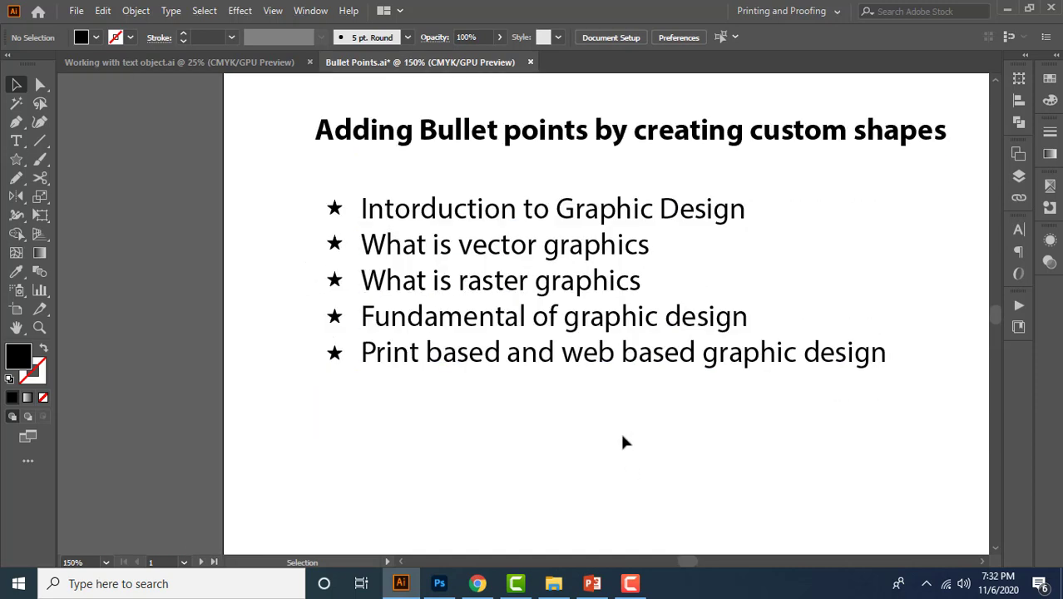
drag(664, 415, 579, 441)
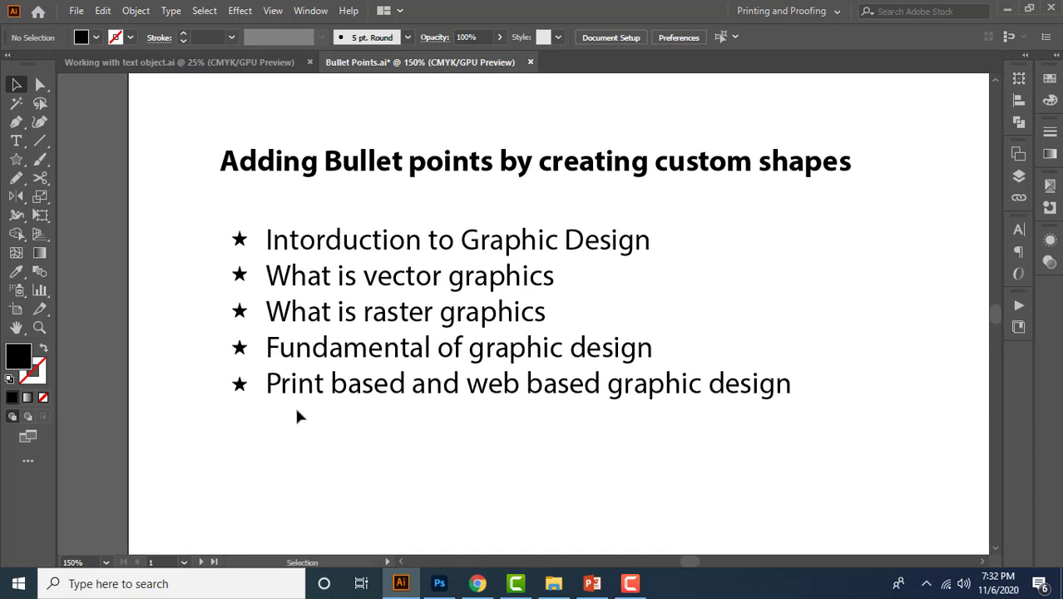
scroll(297, 418, down, 1)
drag(731, 351, 720, 374)
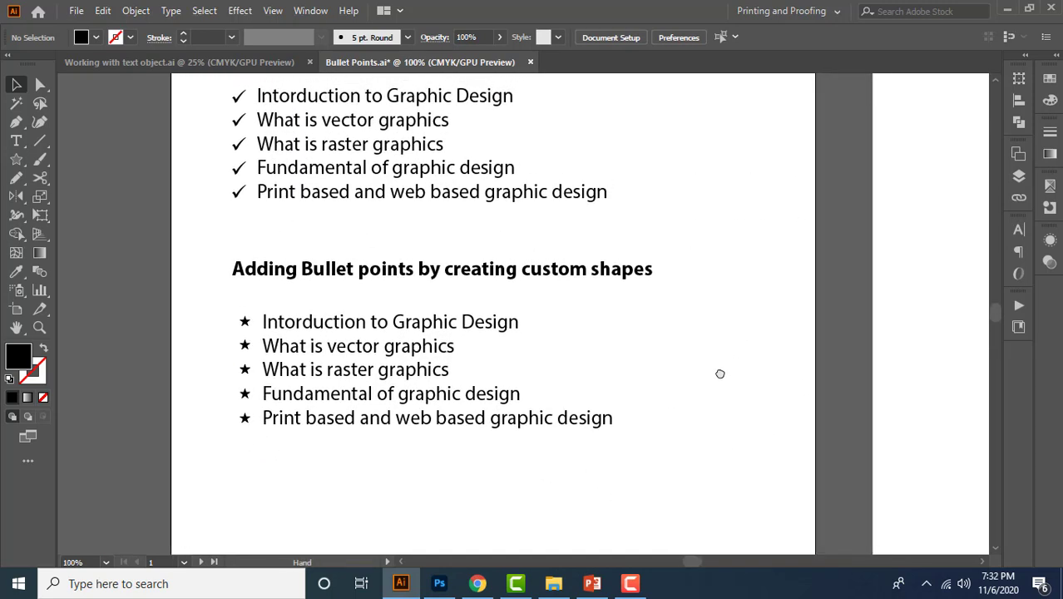
scroll(541, 362, down, 1)
drag(719, 308, 672, 283)
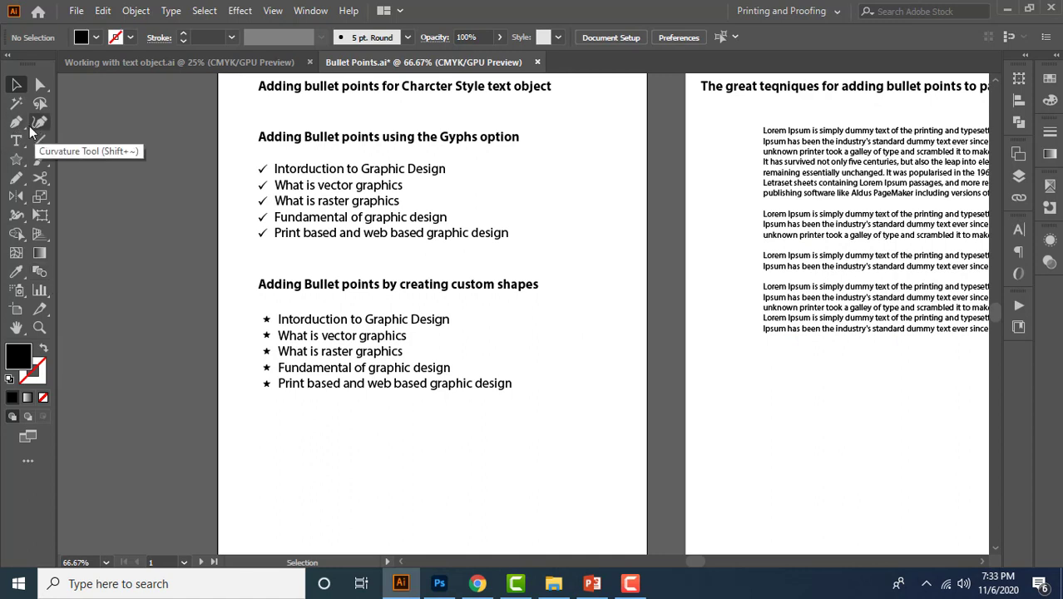
drag(223, 307, 267, 427)
click(385, 437)
drag(587, 434, 573, 445)
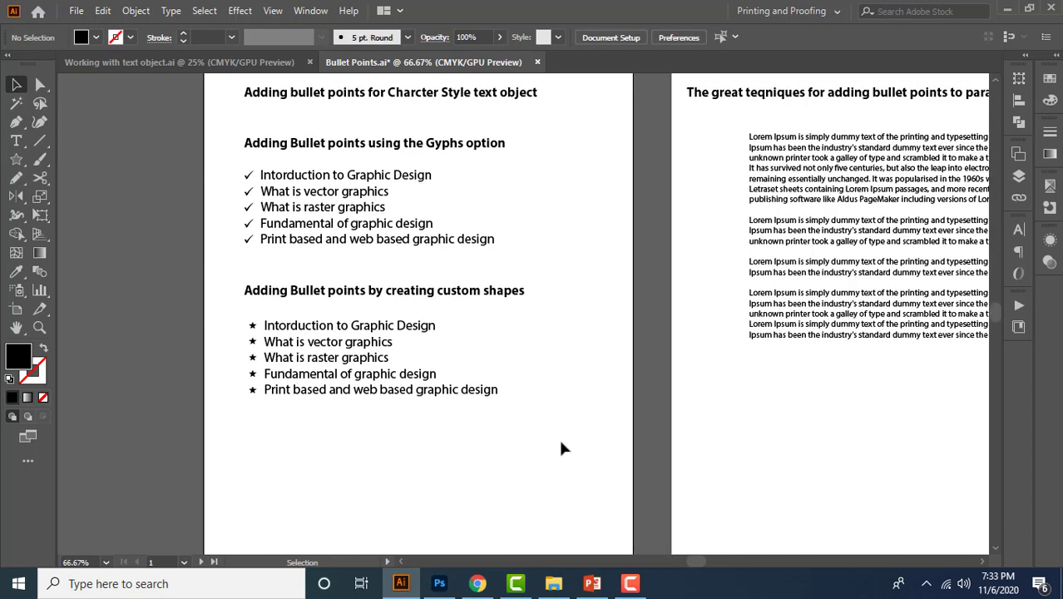
Duplicate the paragraph text box on the second artboard, offsetting the copy slightly to the left of the original.
drag(716, 306, 495, 328)
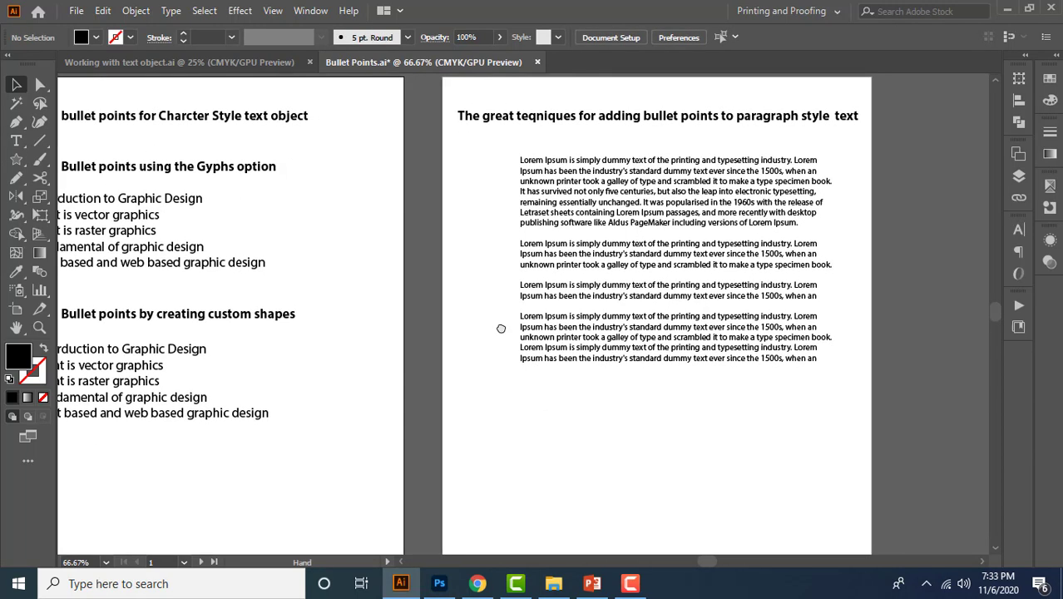
scroll(746, 203, up, 1)
click(489, 173)
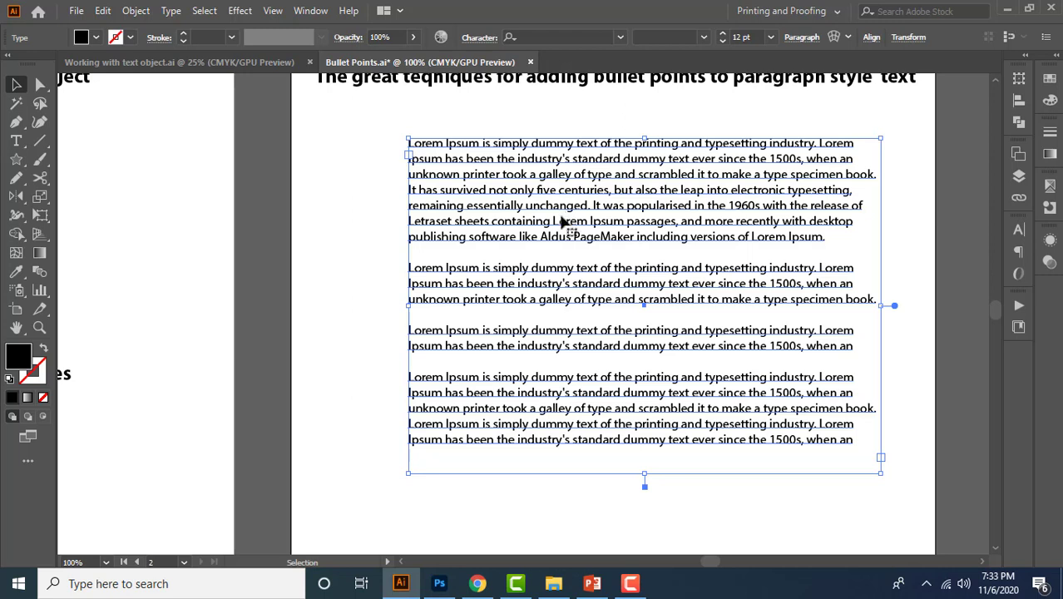
click(345, 187)
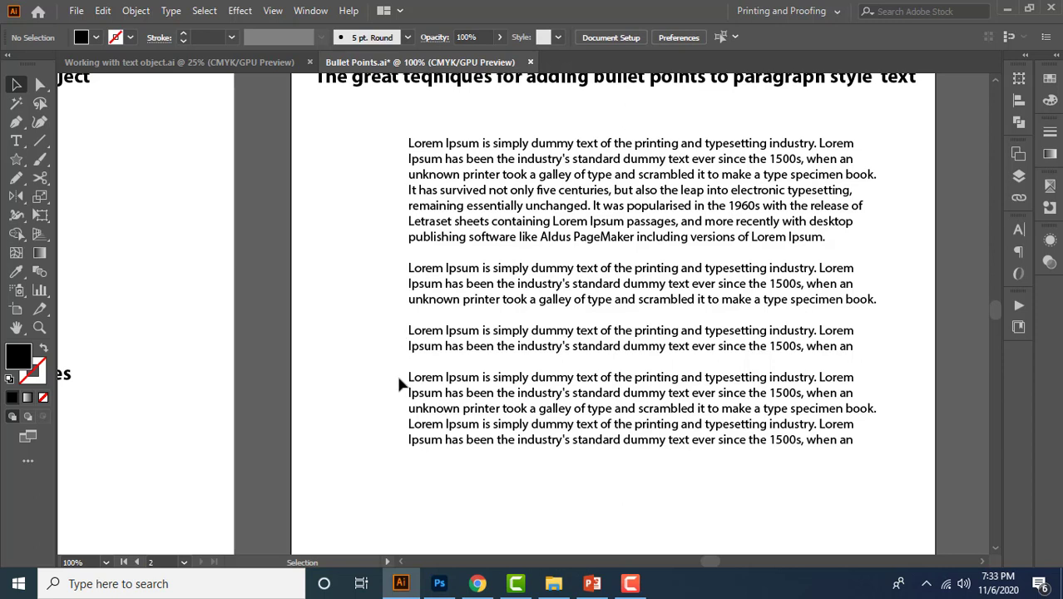
click(505, 235)
drag(516, 231, 479, 228)
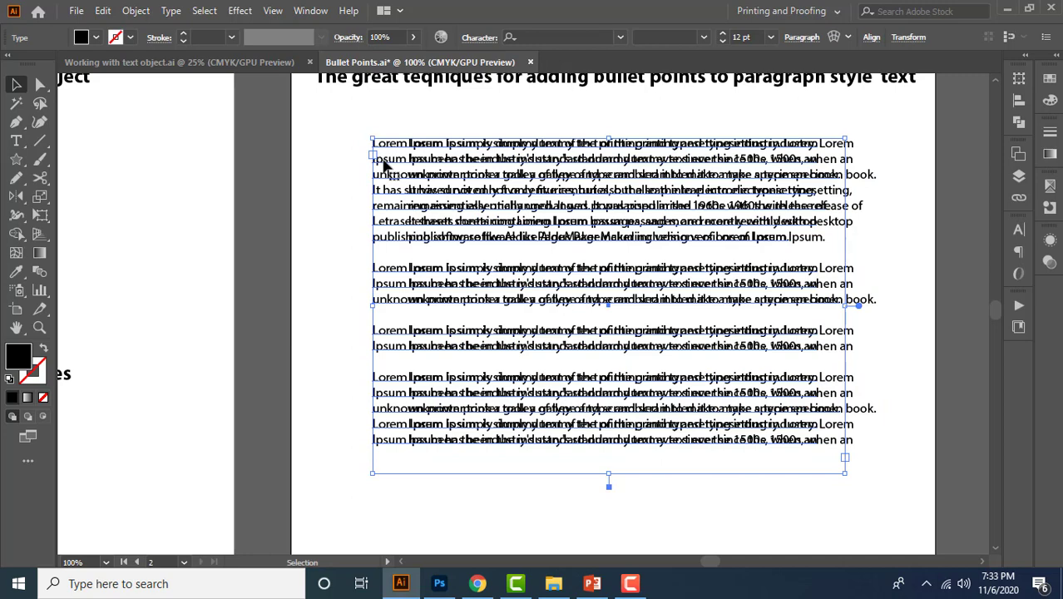
Replace the copied text with the numbers 1. to 4., each level with the first line of a paragraph.
key(t)
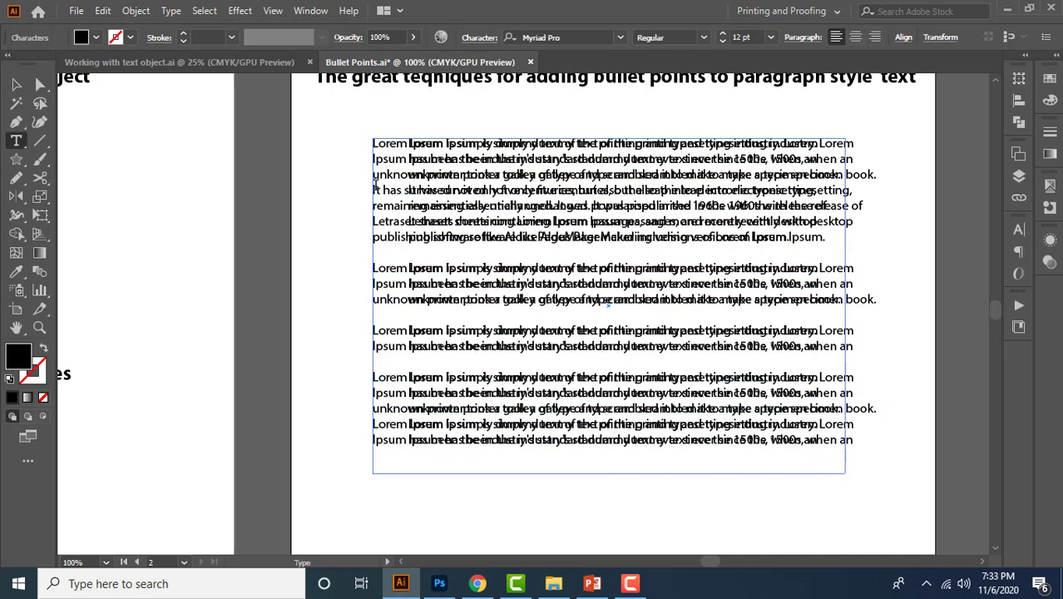
key(ctrl+a)
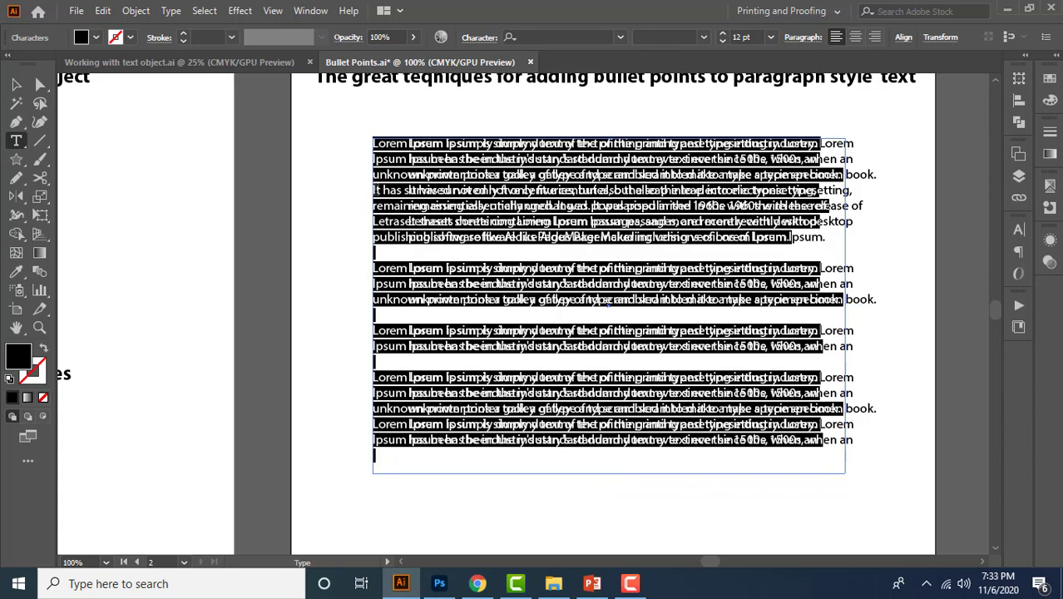
text(1.)
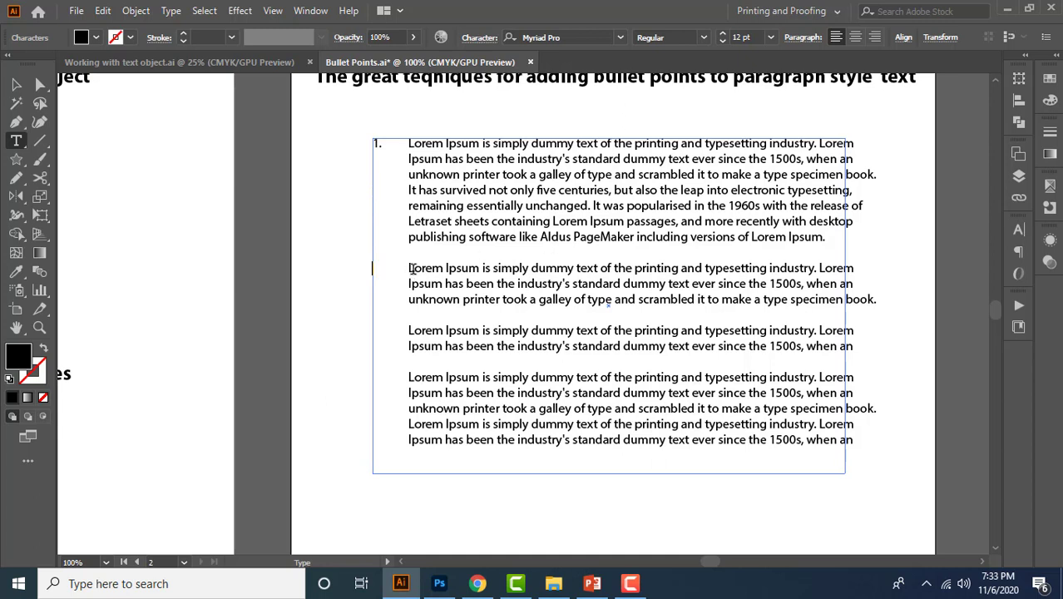
text(2)
text(3)
key(Down)
key(Down)
key(Down)
text(4)
Select the paragraph numbers and show the Webdings font in the Glyphs list.
drag(381, 378, 327, 141)
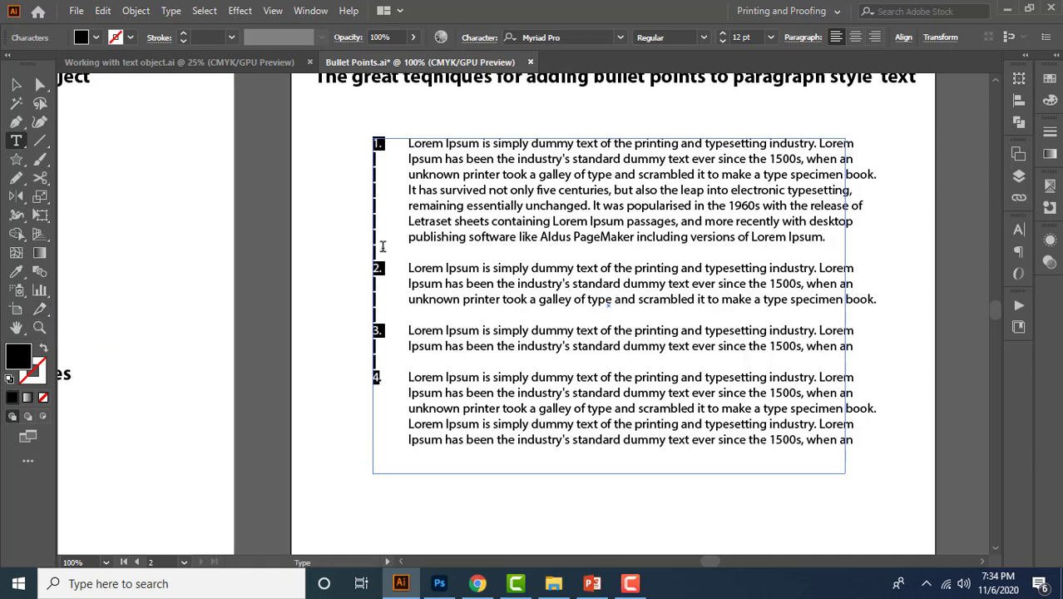
click(170, 12)
click(212, 104)
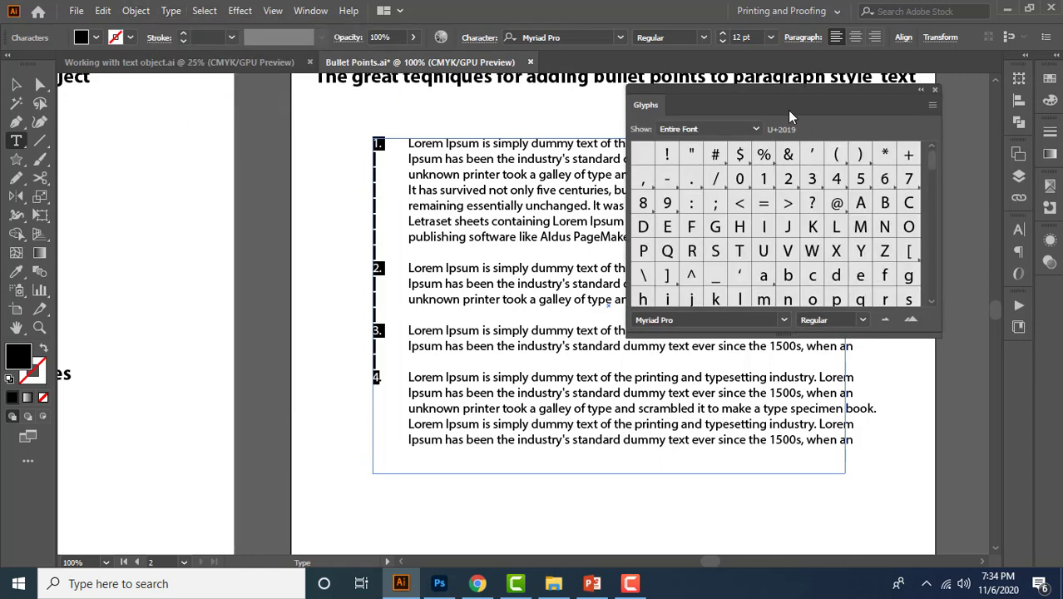
drag(788, 96, 786, 108)
click(689, 333)
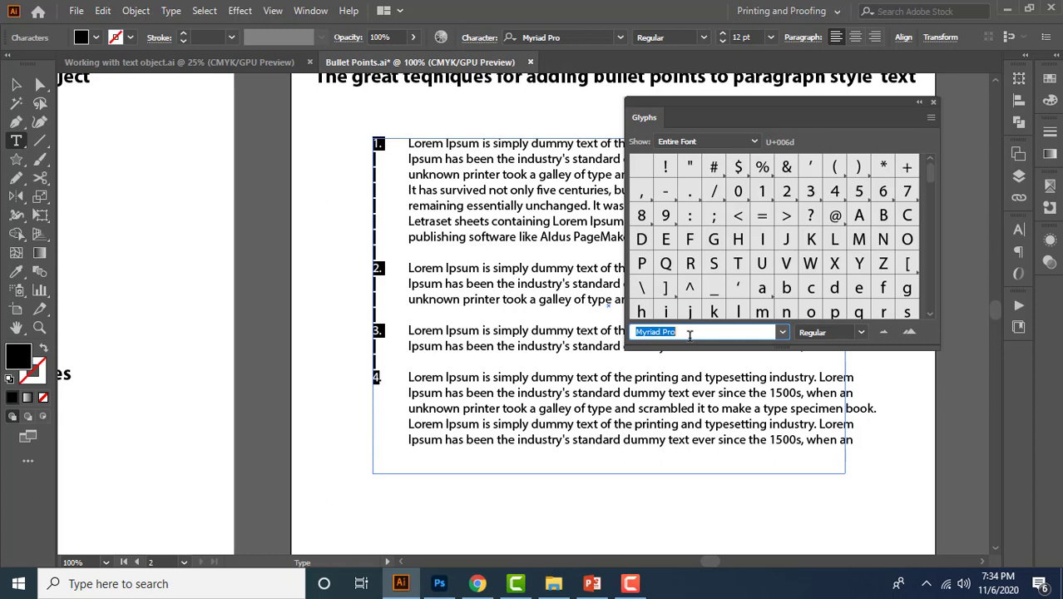
text(Webdings)
key(Tab)
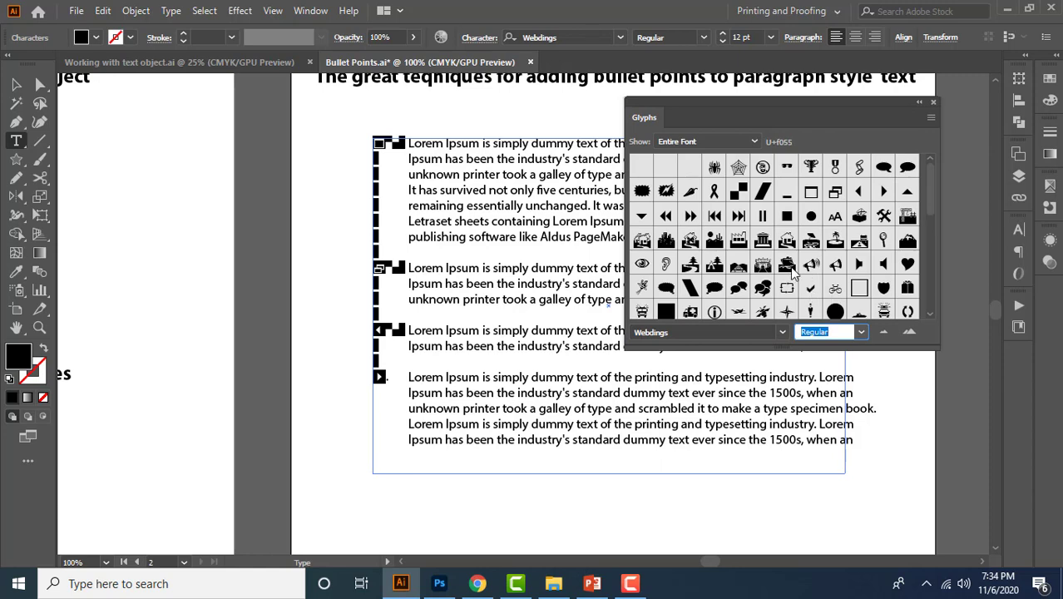
Replace the selected numbers with the Webdings check mark glyph.
scroll(765, 262, down, 3)
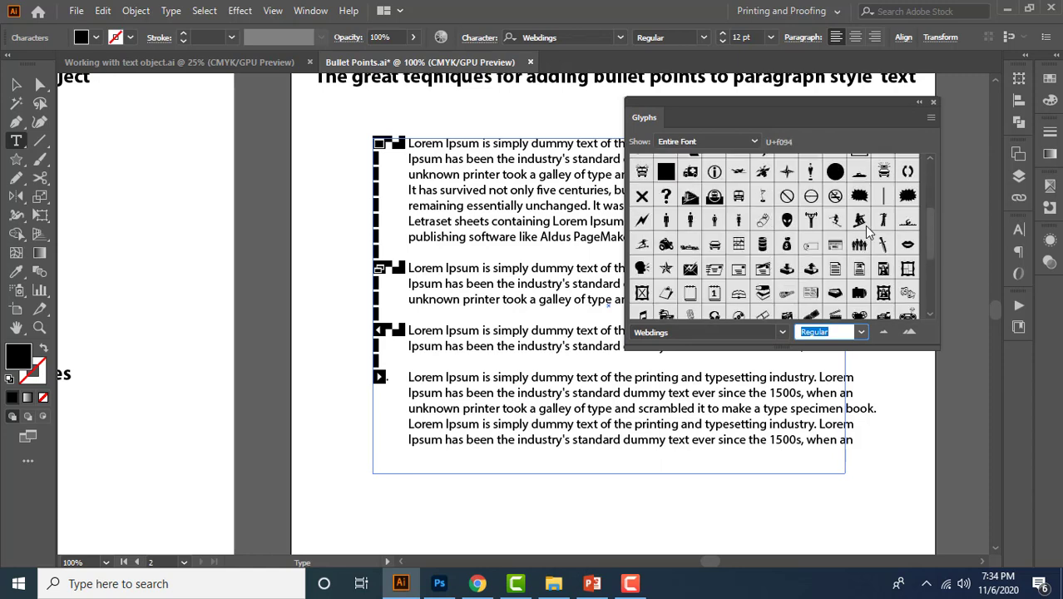
scroll(759, 232, up, 2)
double_click(810, 242)
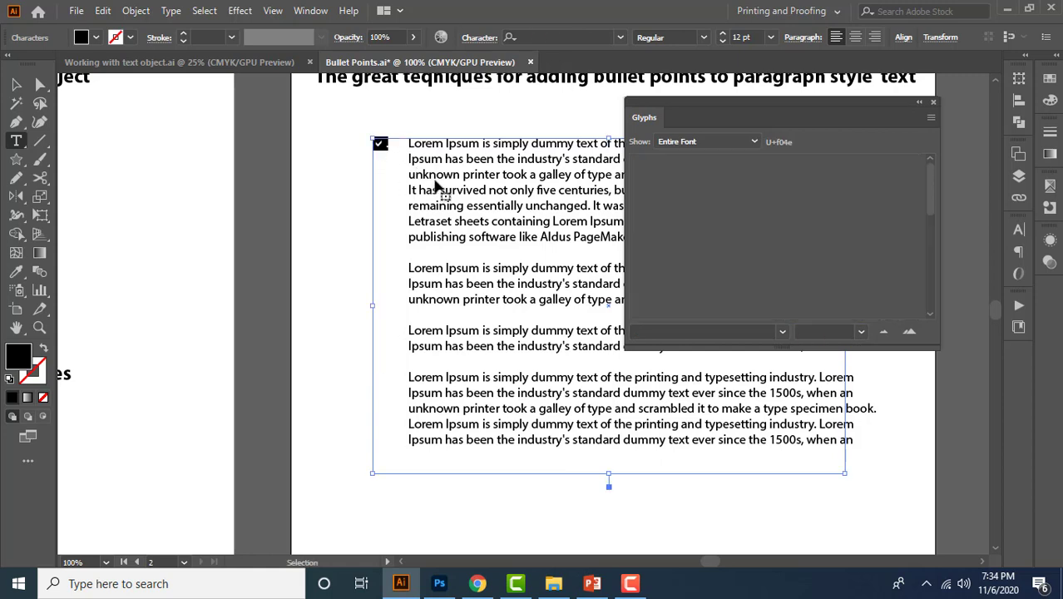
Repeat the check mark and period beside the first lines of the second, third and fourth paragraphs.
click(399, 142)
key(Return)
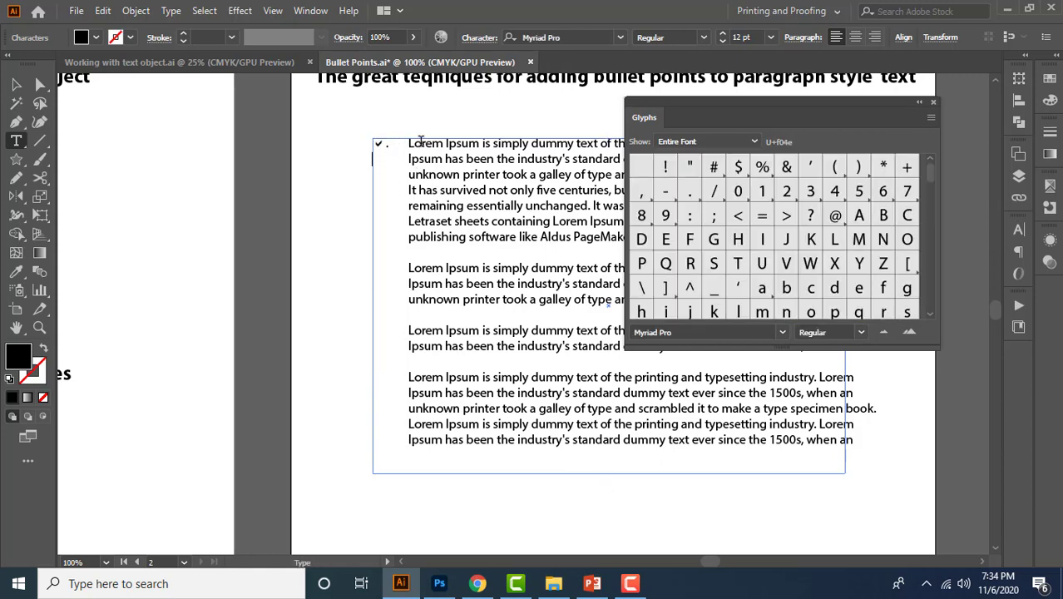
key(Down)
key(Down)
key(Down)
text(✔ .)
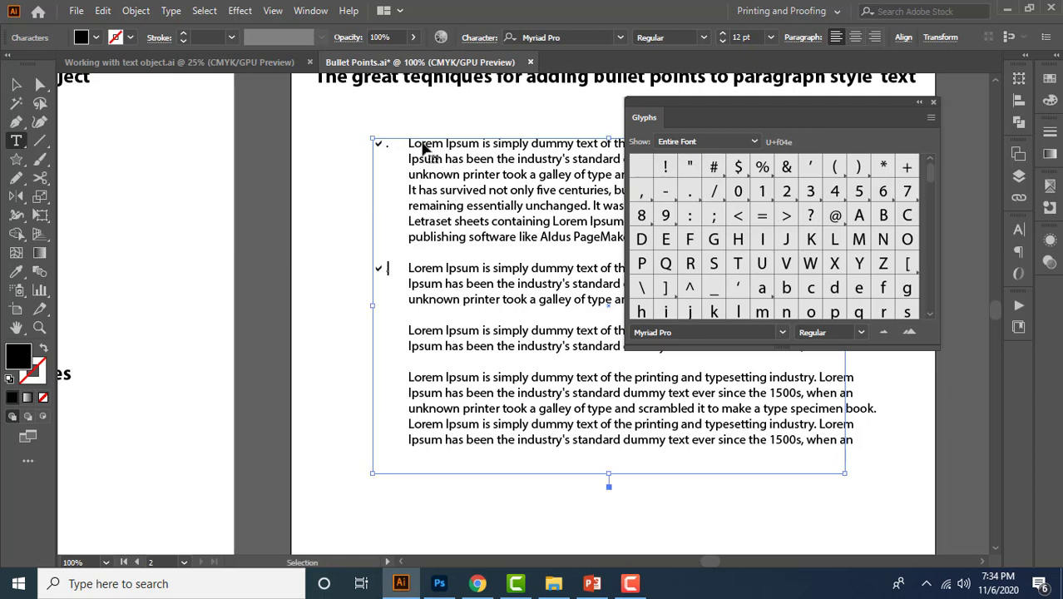
key(Down)
key(Down)
key(Down)
text(✓ .)
key(Down)
text(✓ .)
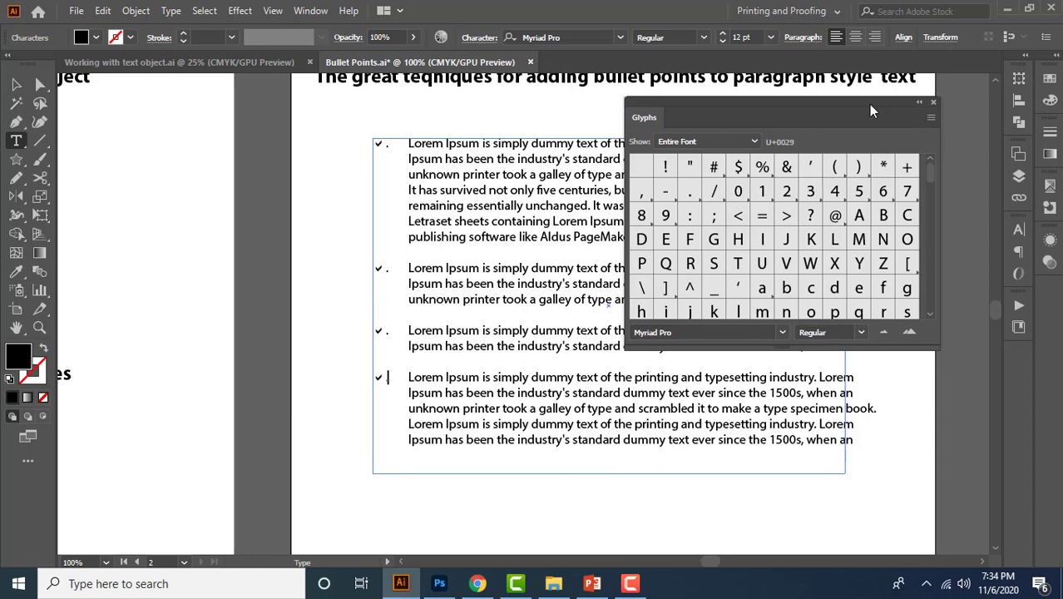
Close the Glyphs list and deselect the check mark text.
drag(868, 104, 840, 106)
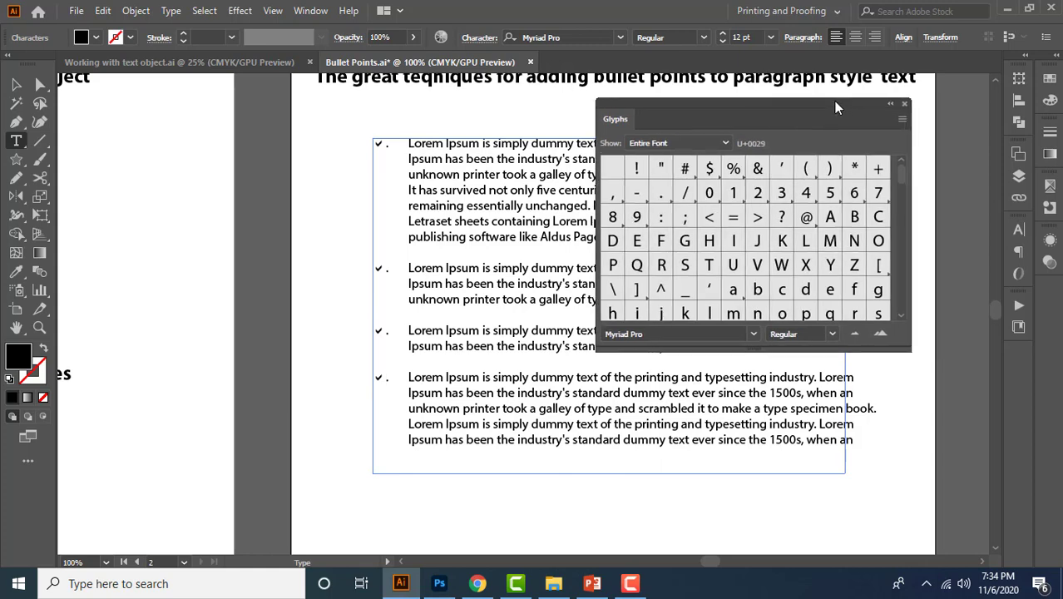
click(904, 108)
click(16, 84)
click(701, 541)
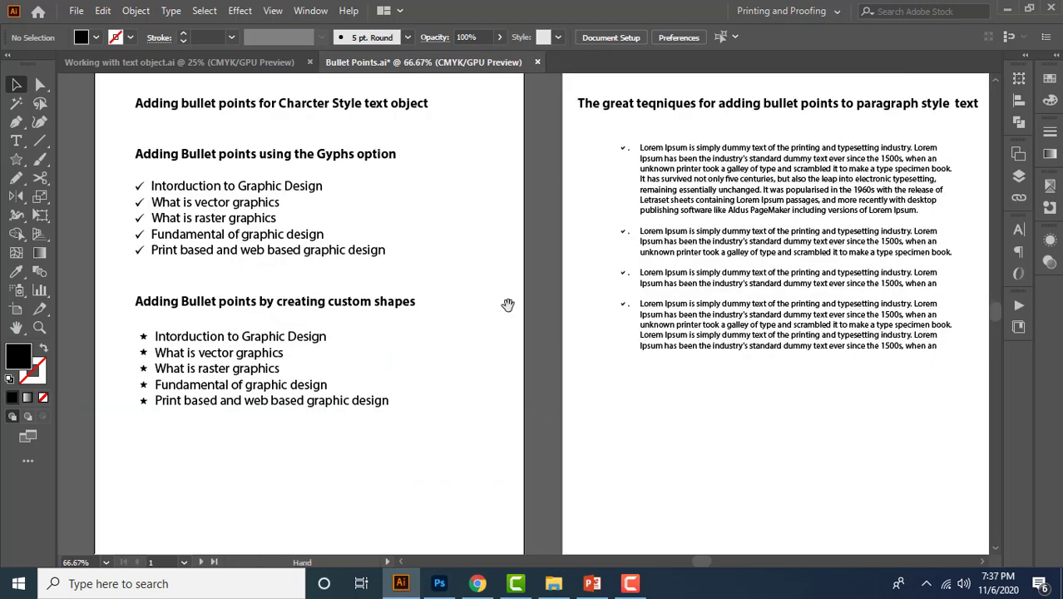
mouse_move(507, 305)
mouse_down()
mouse_move(535, 316)
mouse_move(502, 311)
mouse_up()
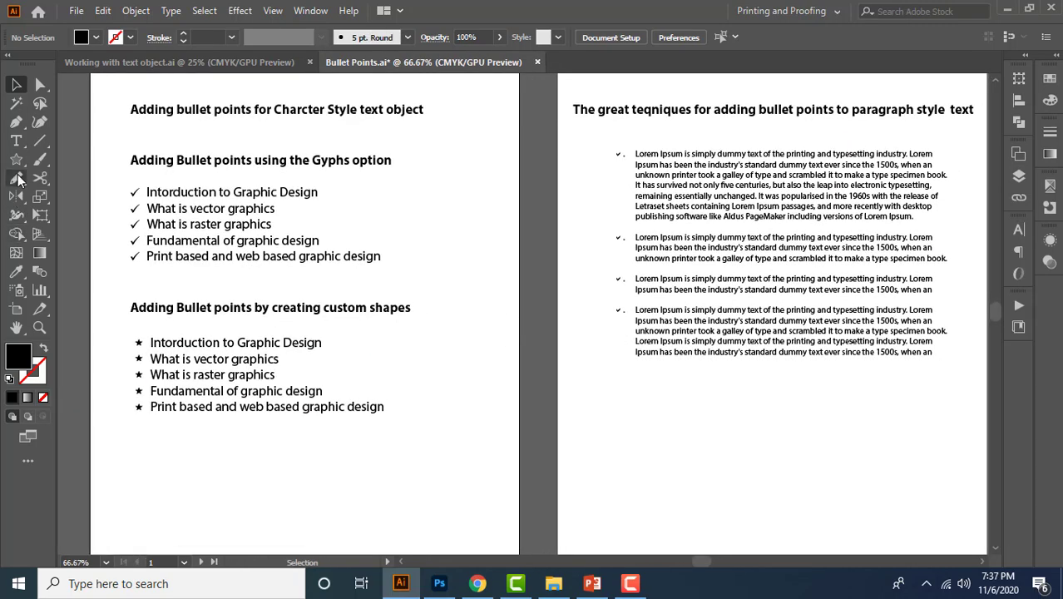
drag(16, 159, 18, 126)
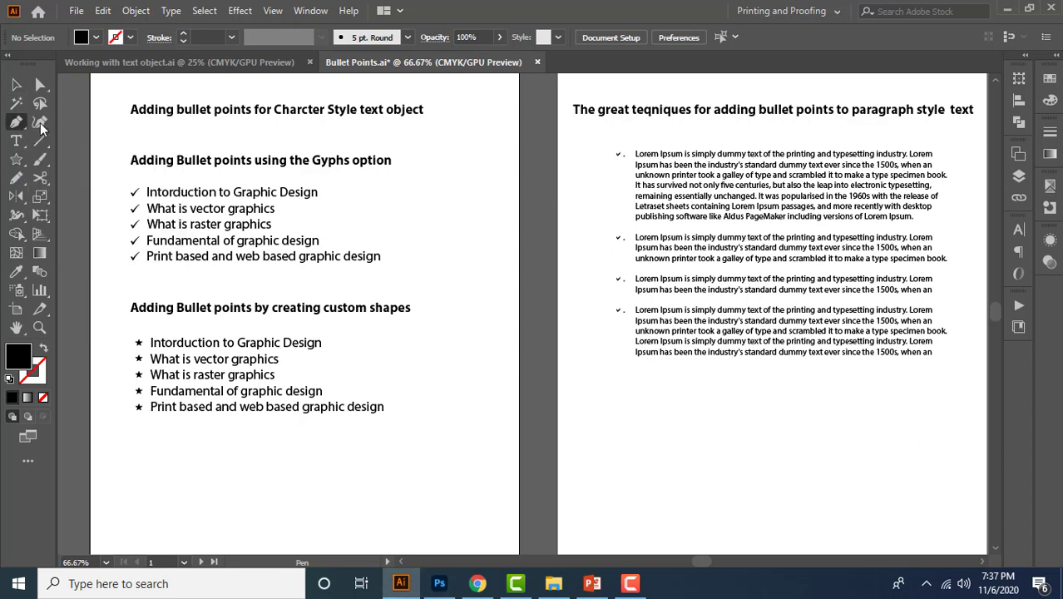
click(37, 125)
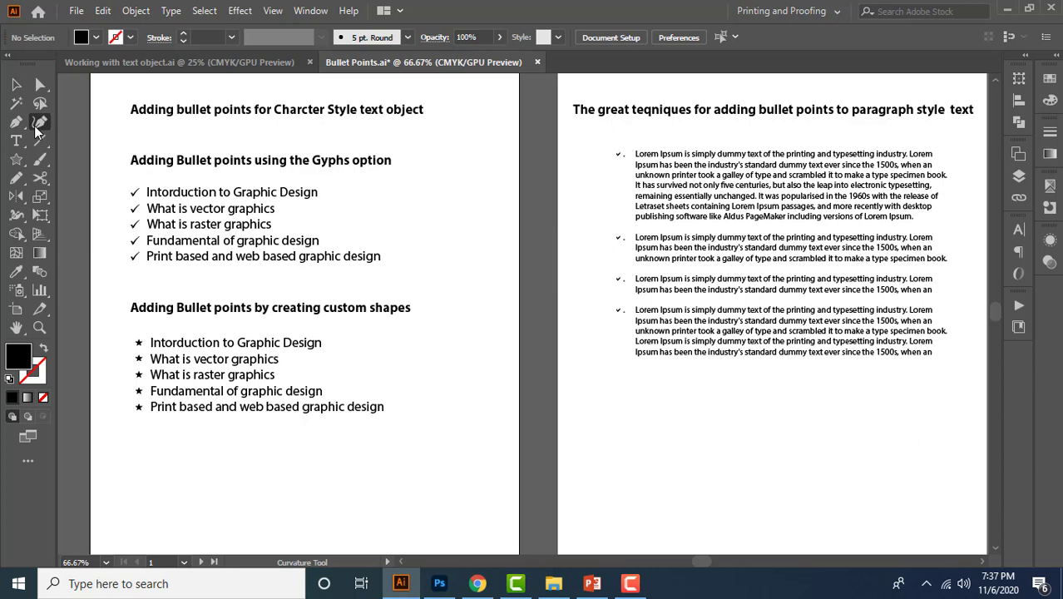
click(16, 84)
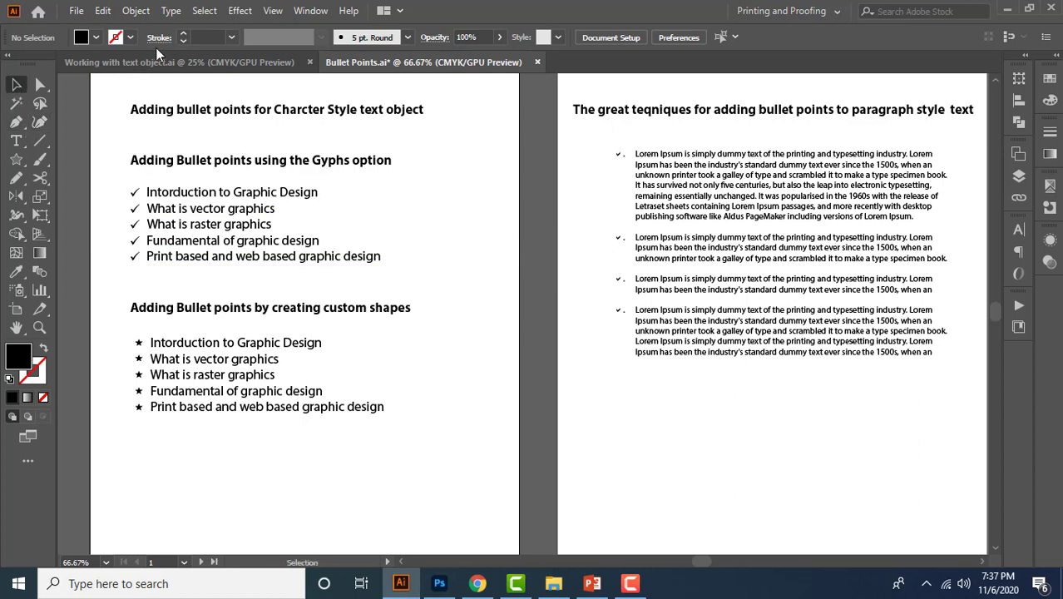
Reopen the Glyphs list and display the symbols of the Wingdings font.
click(171, 10)
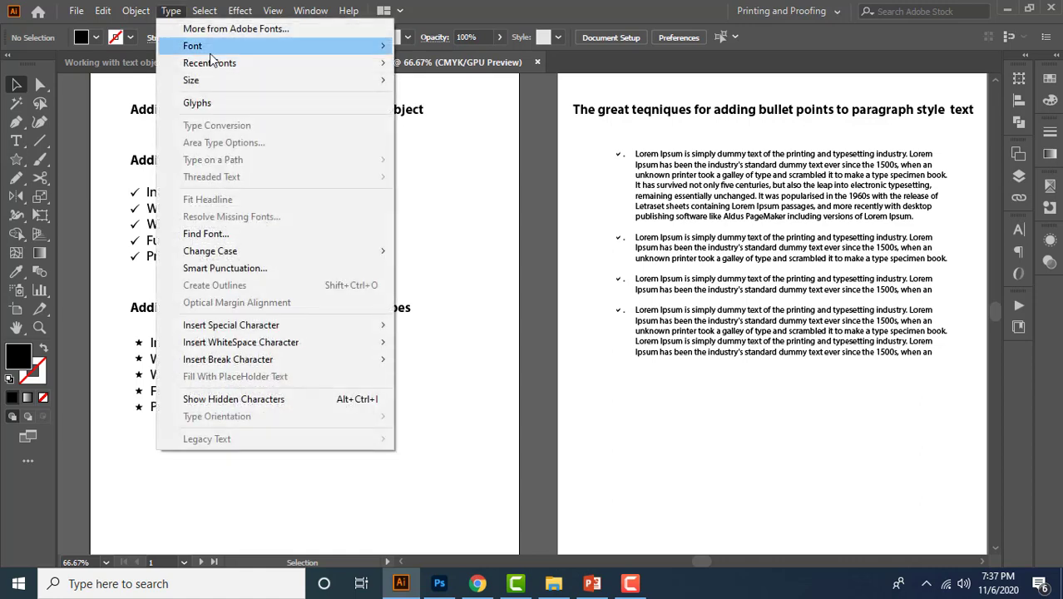
click(237, 103)
click(667, 334)
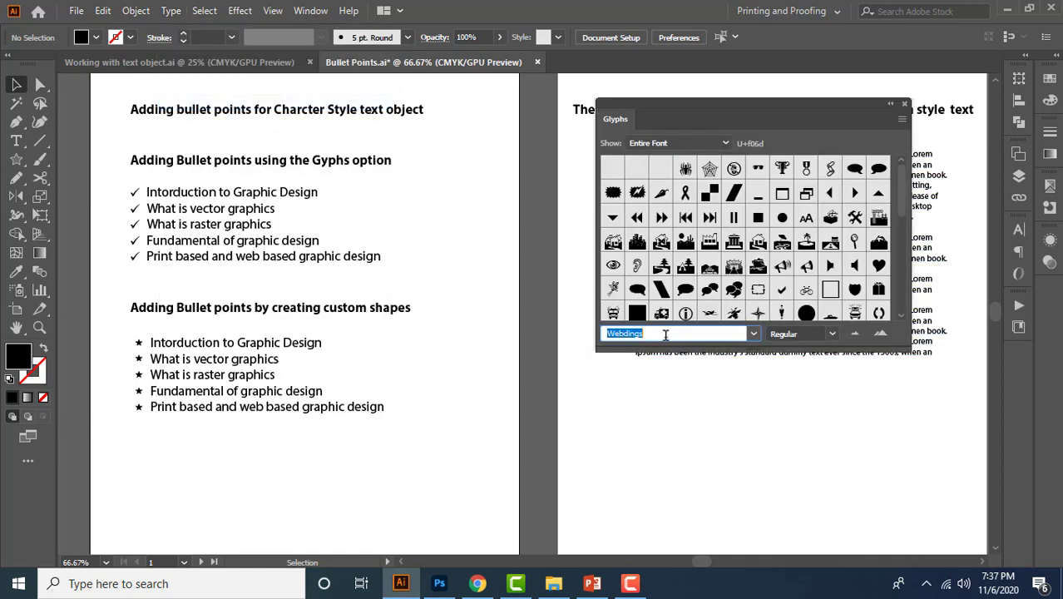
text(Wing)
key(Tab)
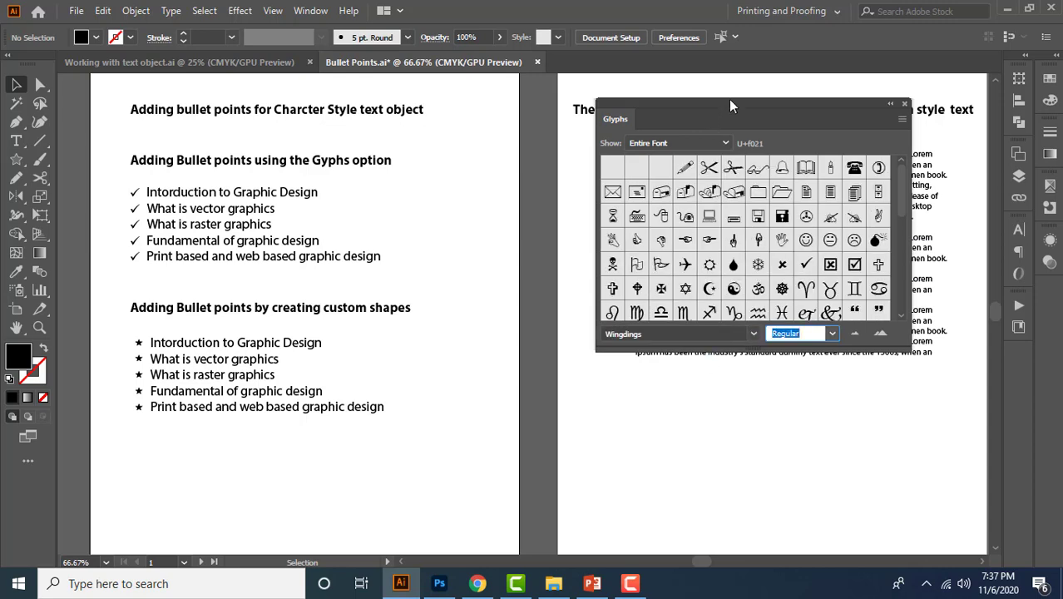
Move the Glyphs list toward the gap between the artboards and look through the Wingdings symbols for possible bullets.
drag(730, 105, 594, 135)
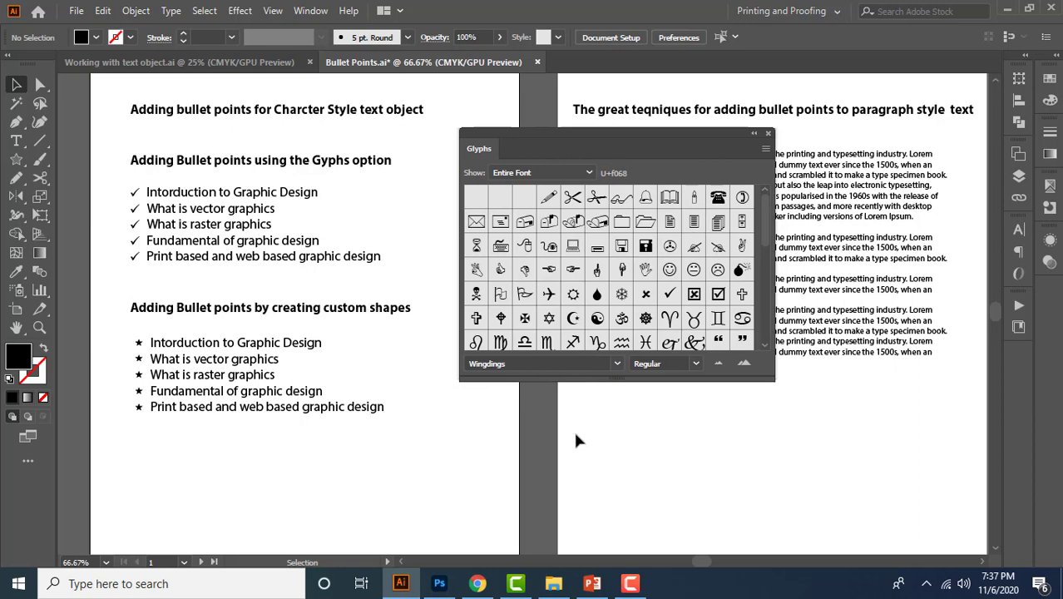
scroll(632, 258, down, 3)
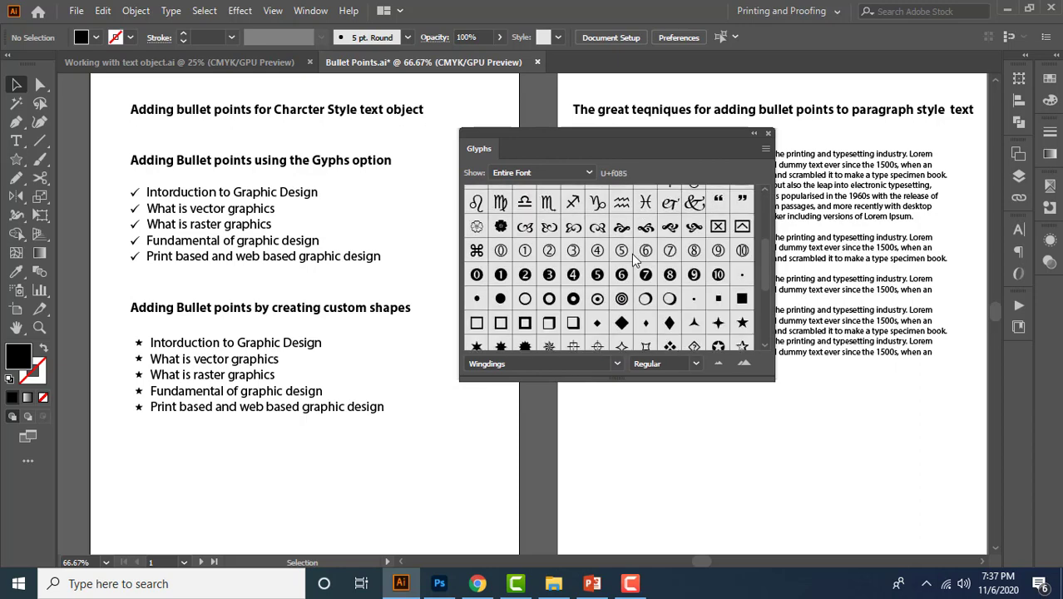
scroll(634, 259, down, 1)
scroll(559, 350, up, 5)
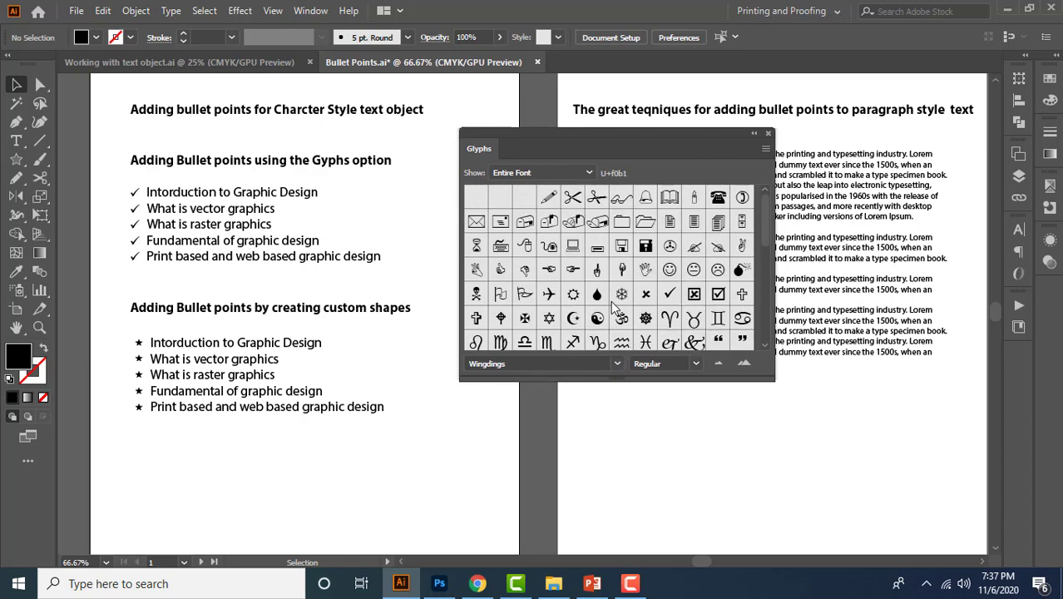
Enter Wingdings again as the Glyphs list's font and browse its numbered circles, squares and star symbols.
click(545, 364)
text(We)
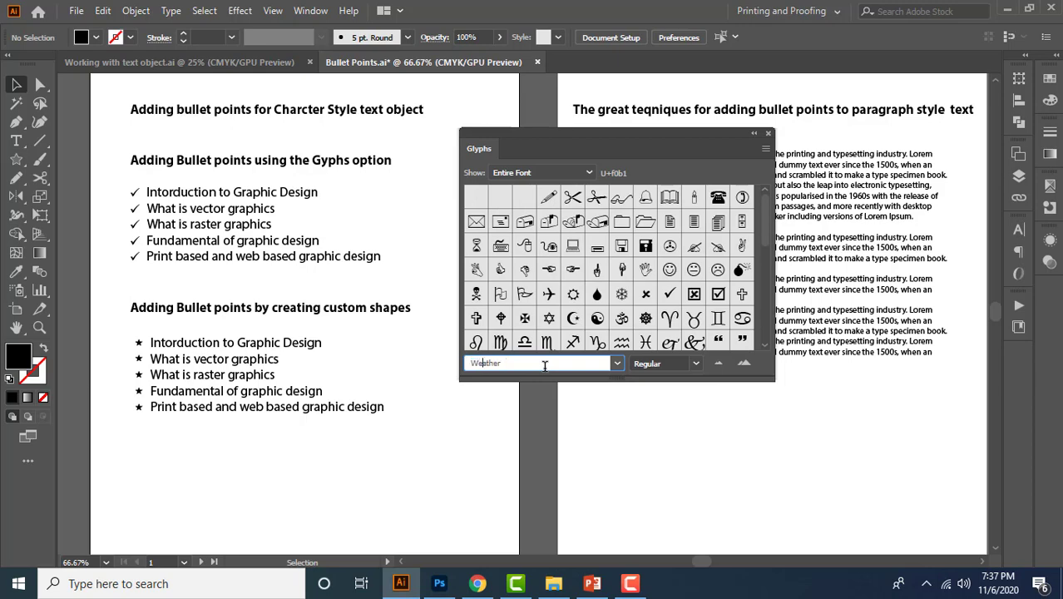
text(ingdings)
key(Tab)
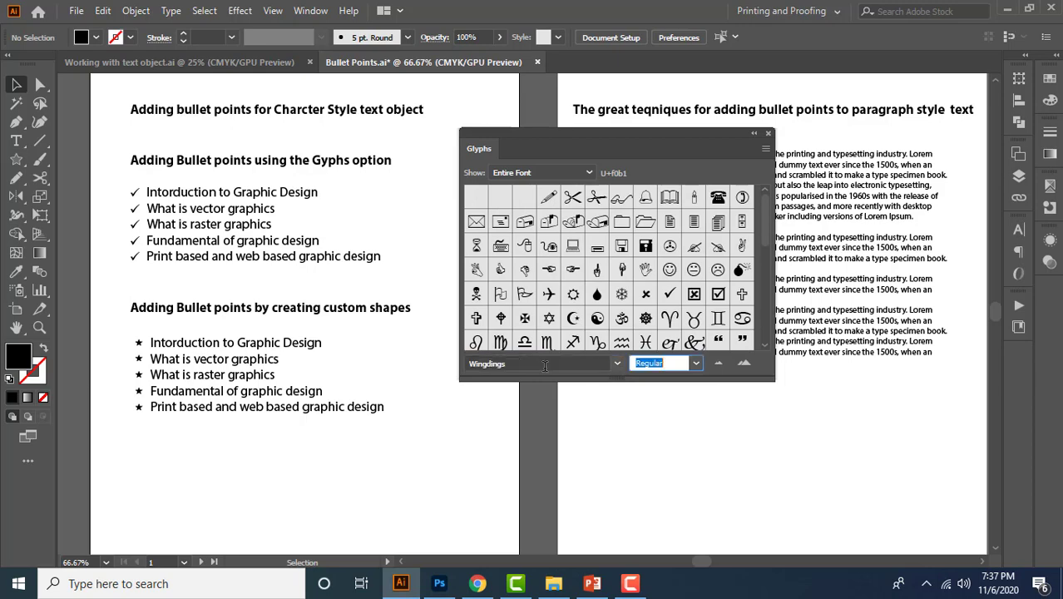
scroll(582, 324, down, 3)
Switch the Glyphs list to the Webdings font, look through its symbols, and close the list.
click(520, 362)
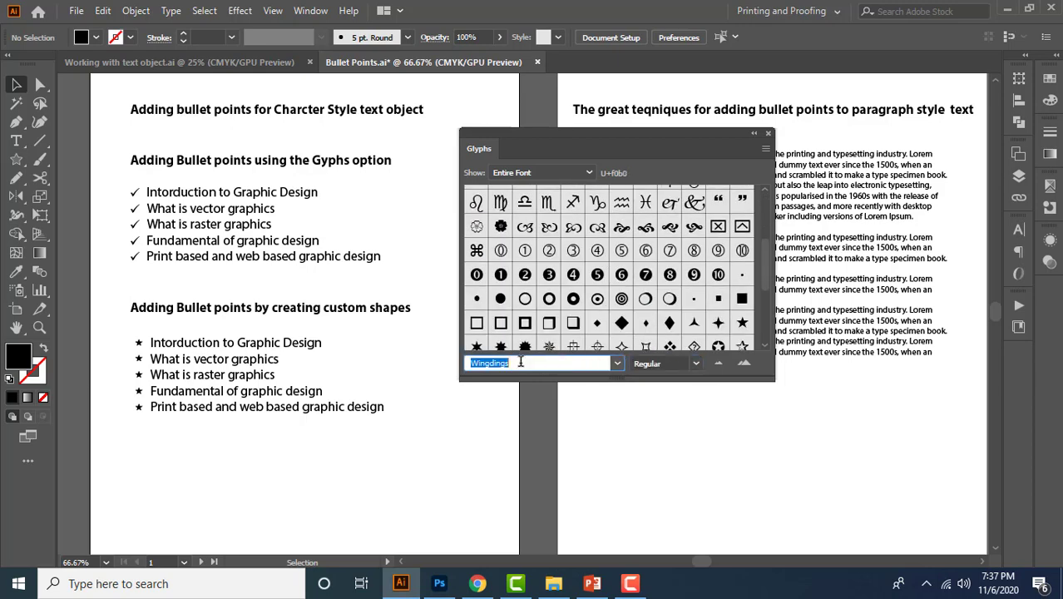
text(Web)
key(Return)
drag(642, 131, 770, 143)
scroll(711, 271, down, 4)
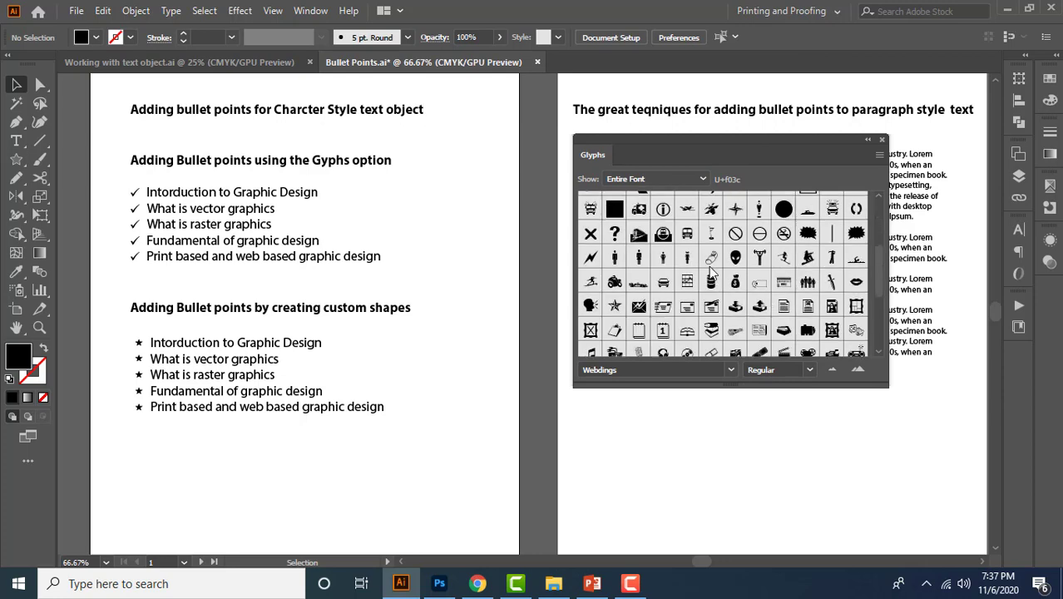
scroll(711, 272, up, 4)
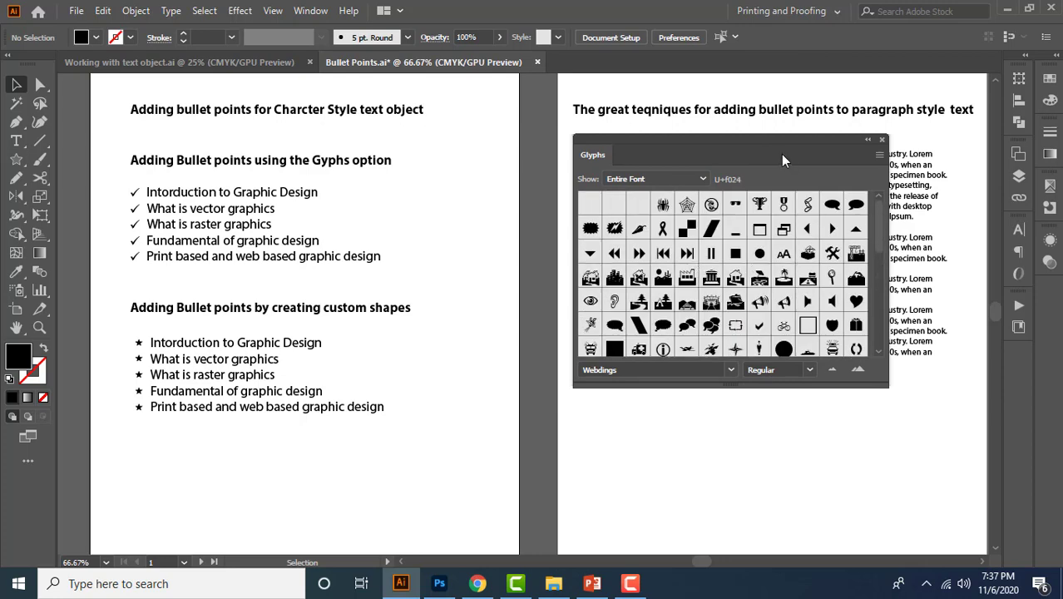
click(883, 139)
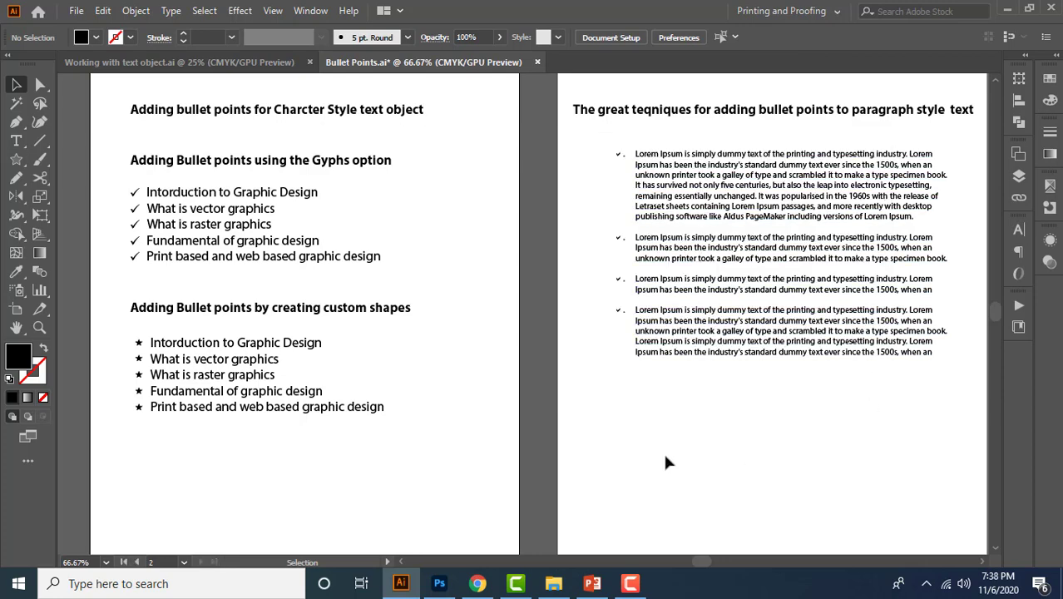
Switch to the document Working with text object.ai, show the artboard with the doodly text logo enlarged, and clear the selection.
key(ctrl+minus)
click(218, 64)
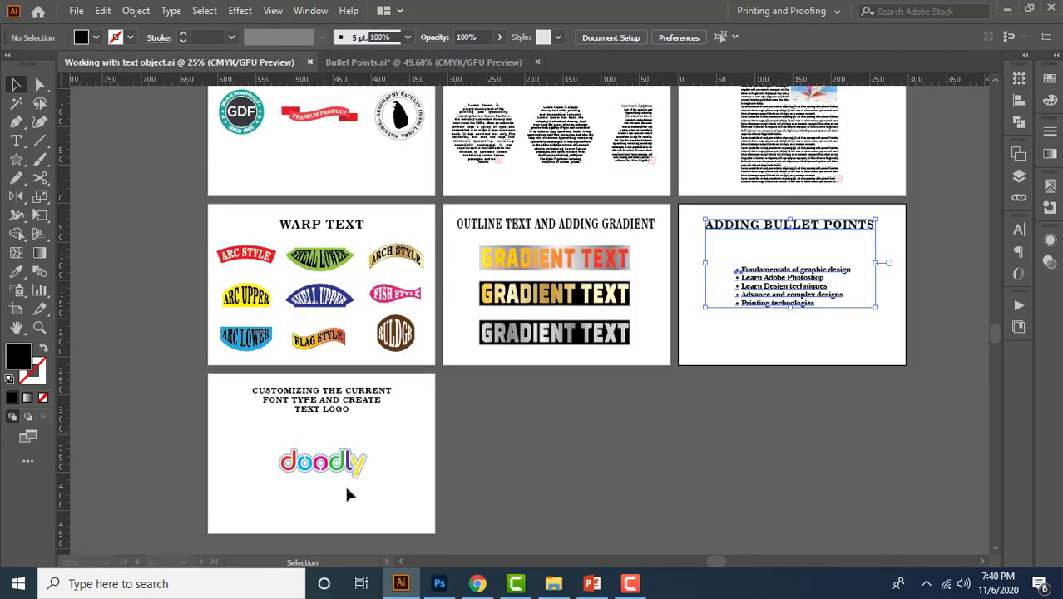
scroll(346, 487, up, 8)
scroll(530, 439, down, 5)
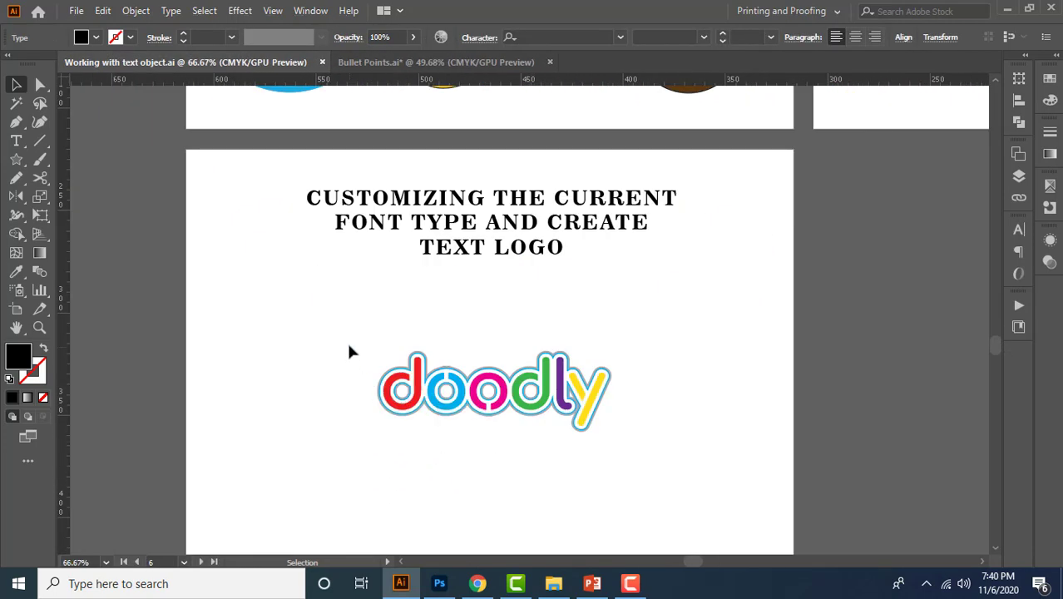
click(503, 484)
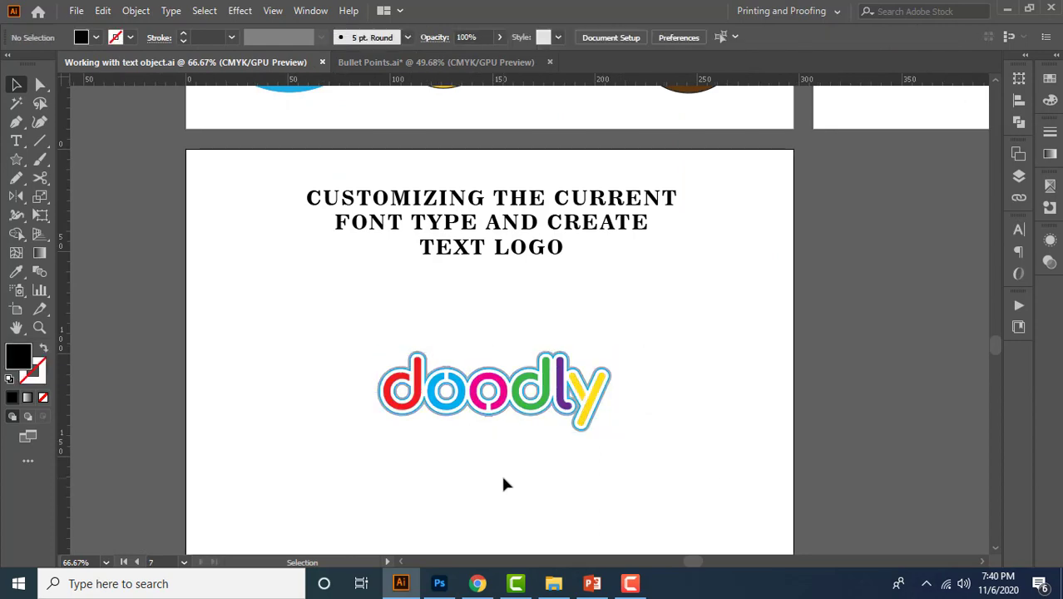